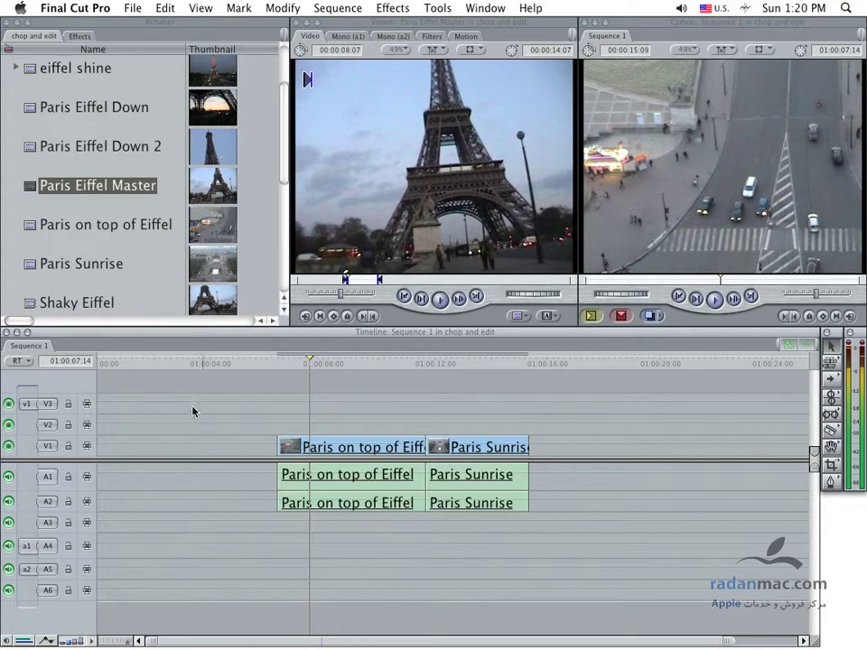
Step: Patch source video to V2 and park the playhead on the 01:00:08:04 cut
{"action": "left_click", "coordinate": [45, 431]}
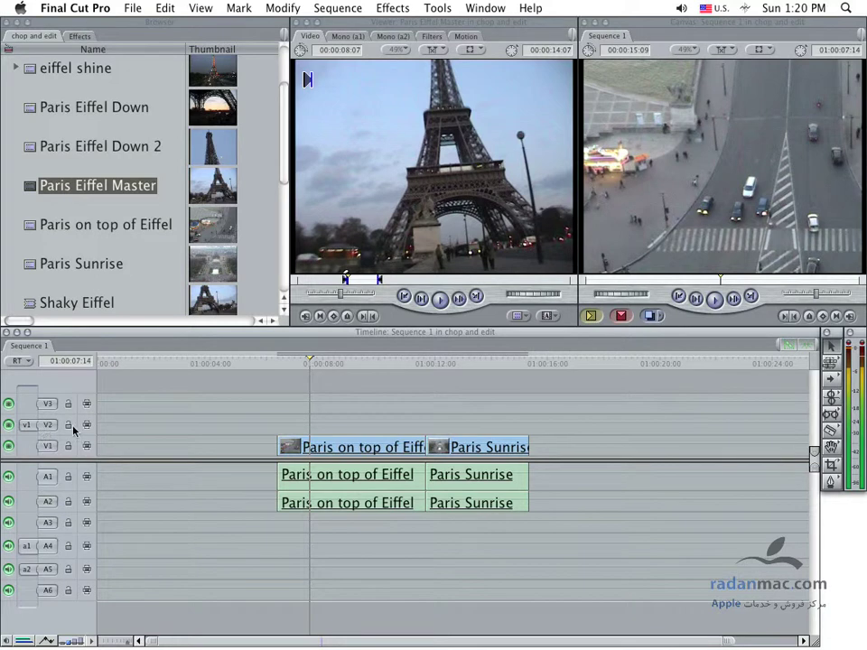
{"action": "left_click", "coordinate": [327, 362]}
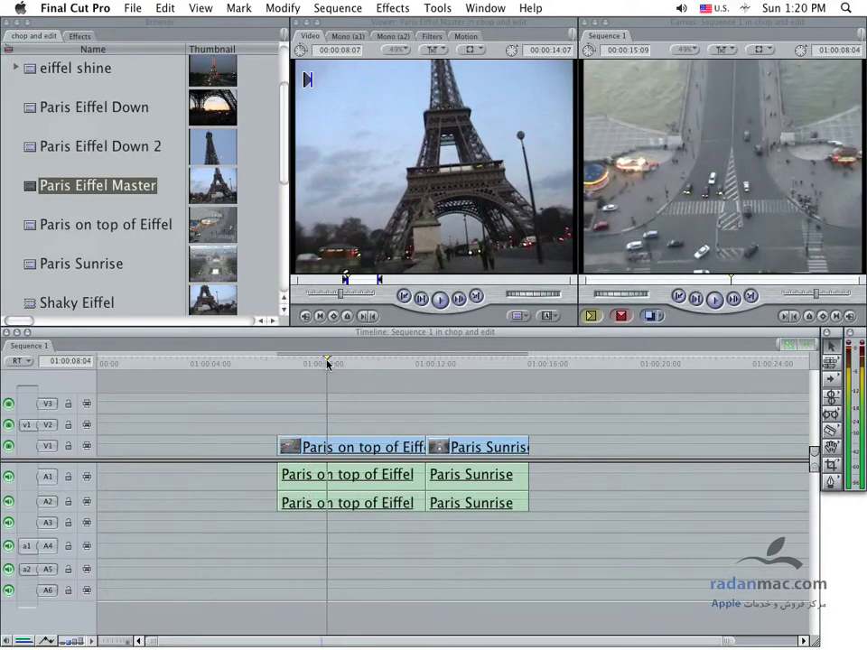
{"action": "left_click_drag", "start_coordinate": [326, 363], "coordinate": [418, 367]}
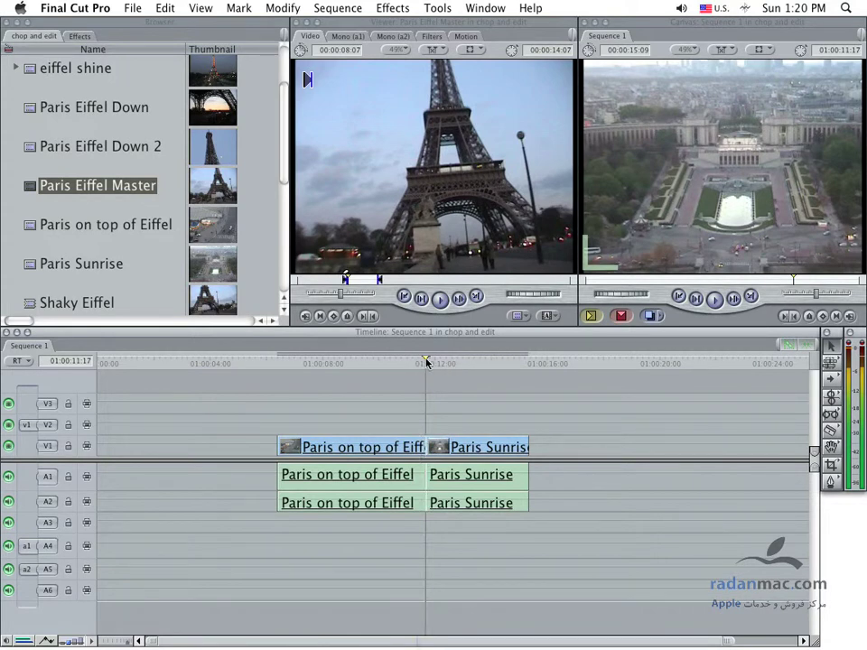
Step: Patch source audio to A3 and A4, then nudge the playhead slightly earlier
{"action": "left_click_drag", "start_coordinate": [26, 545], "coordinate": [26, 522]}
{"action": "left_click_drag", "start_coordinate": [26, 569], "coordinate": [26, 545]}
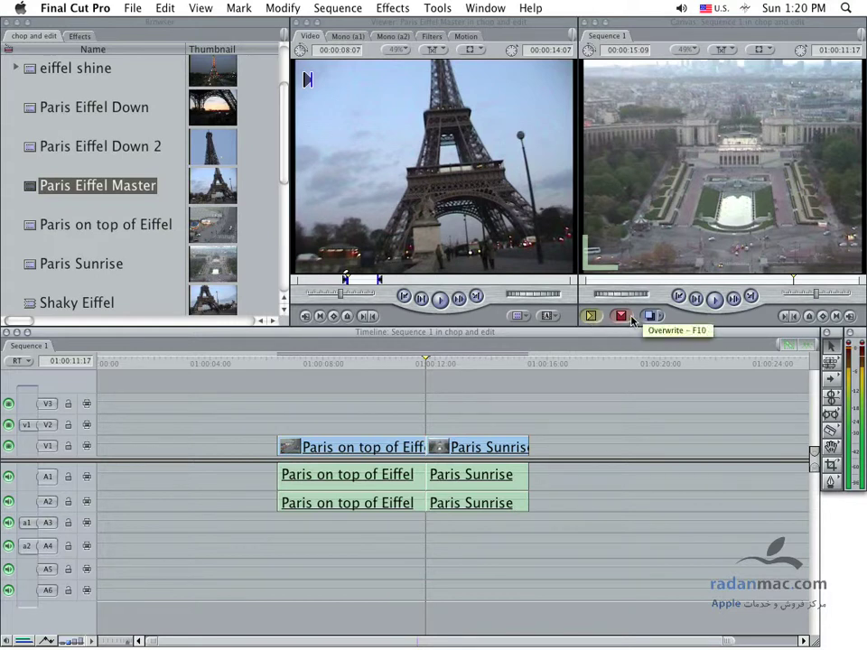
{"action": "left_click_drag", "start_coordinate": [425, 362], "coordinate": [413, 362]}
{"action": "left_click", "coordinate": [426, 364]}
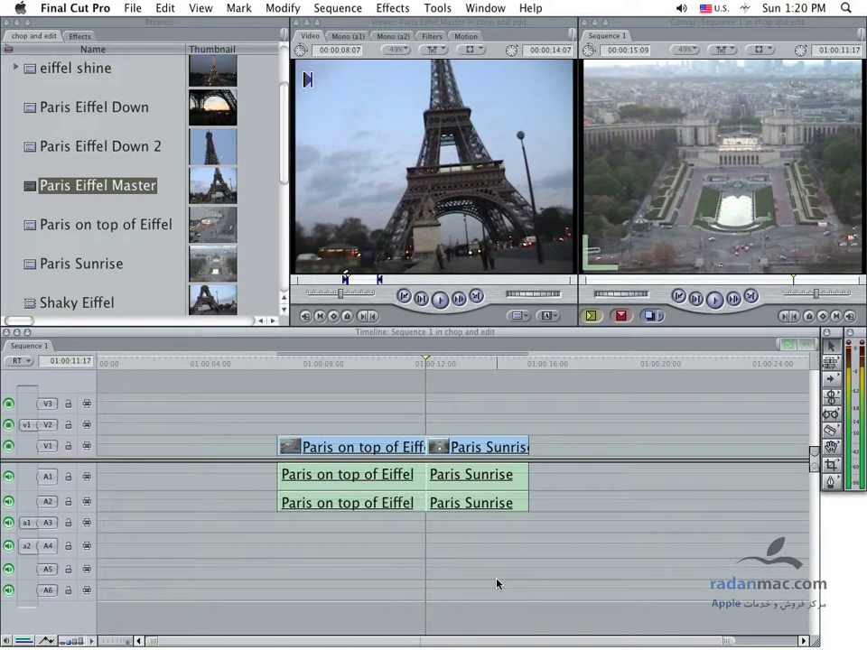
{"action": "key", "text": "F12"}
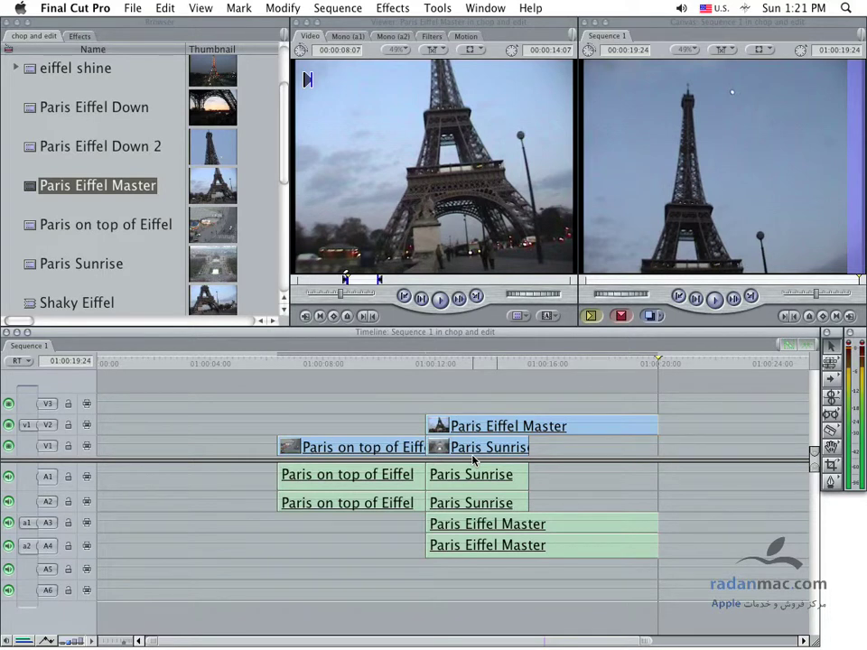
{"action": "key", "text": "super+z"}
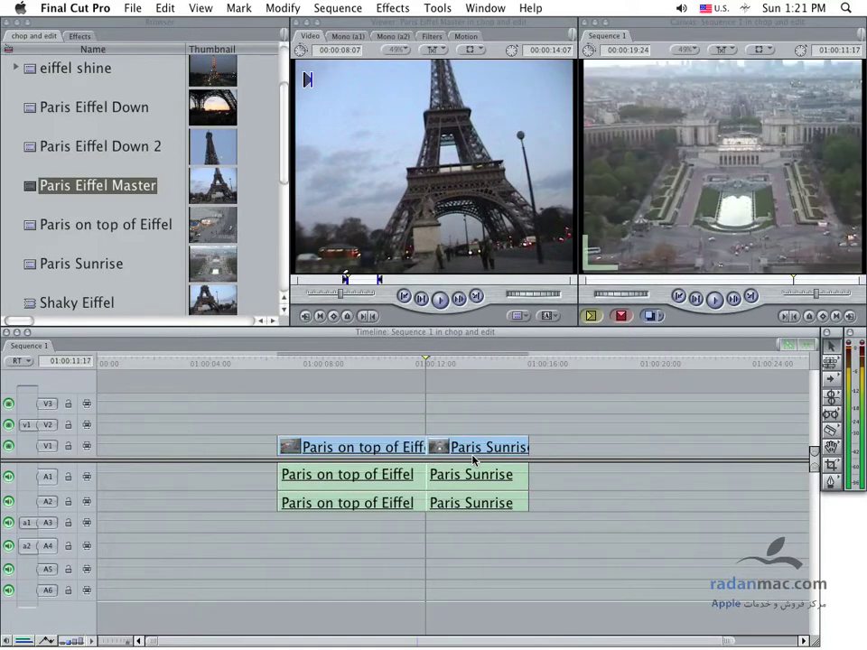
{"action": "key", "text": "super+shift+z"}
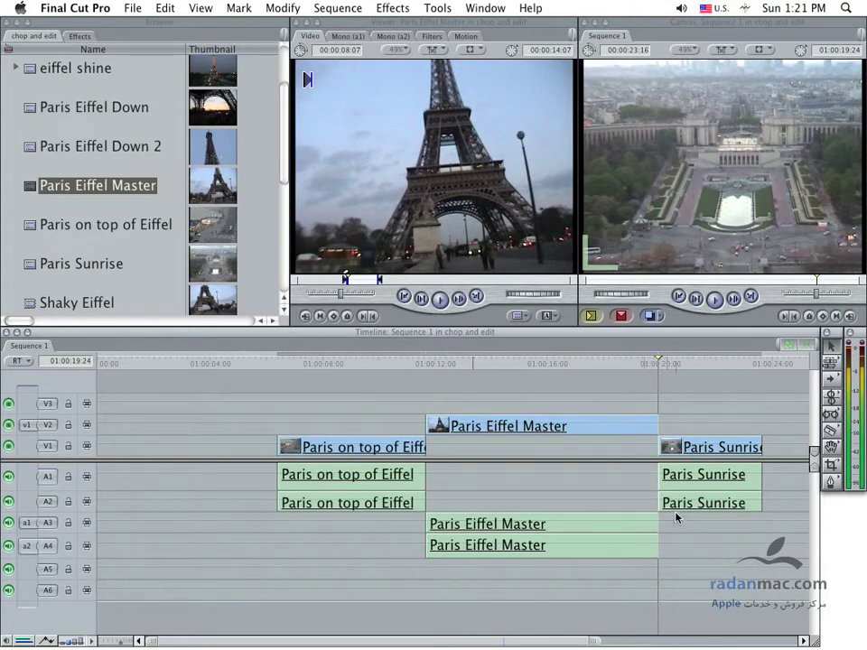
{"action": "key", "text": "shift+Delete"}
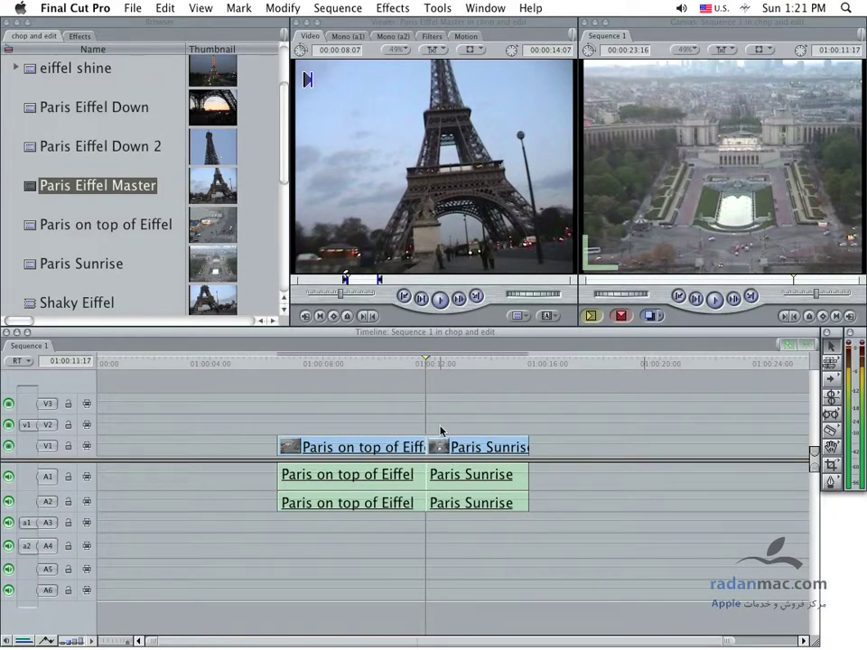
Step: Append Paris Sunrise and Paris on top of Eiffel to V1's end, then preview the 01:00:15:09 edit
{"action": "left_click_drag", "start_coordinate": [40, 265], "coordinate": [535, 446]}
{"action": "left_click_drag", "start_coordinate": [28, 225], "coordinate": [642, 449]}
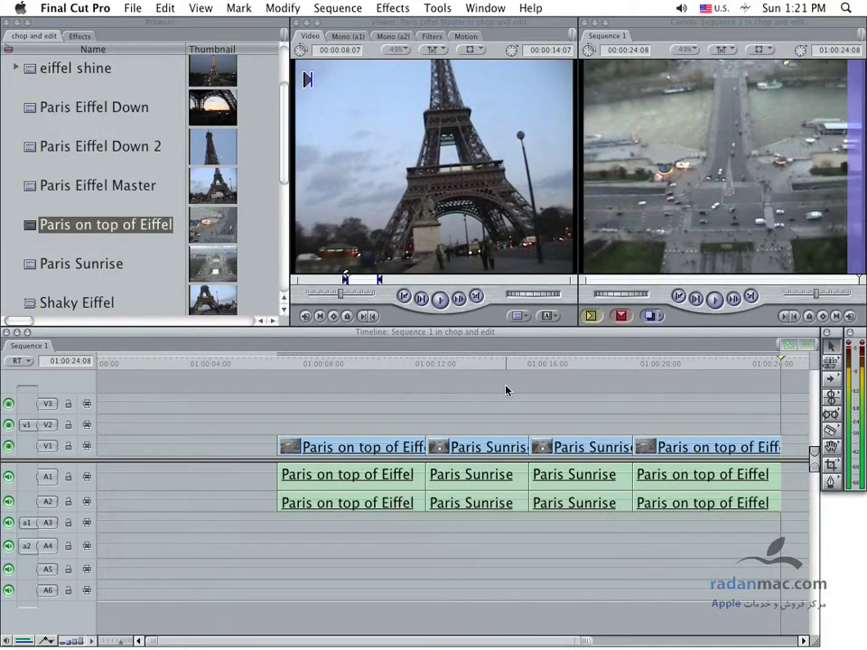
{"action": "scroll", "coordinate": [506, 390], "scroll_direction": "right", "scroll_amount": 5}
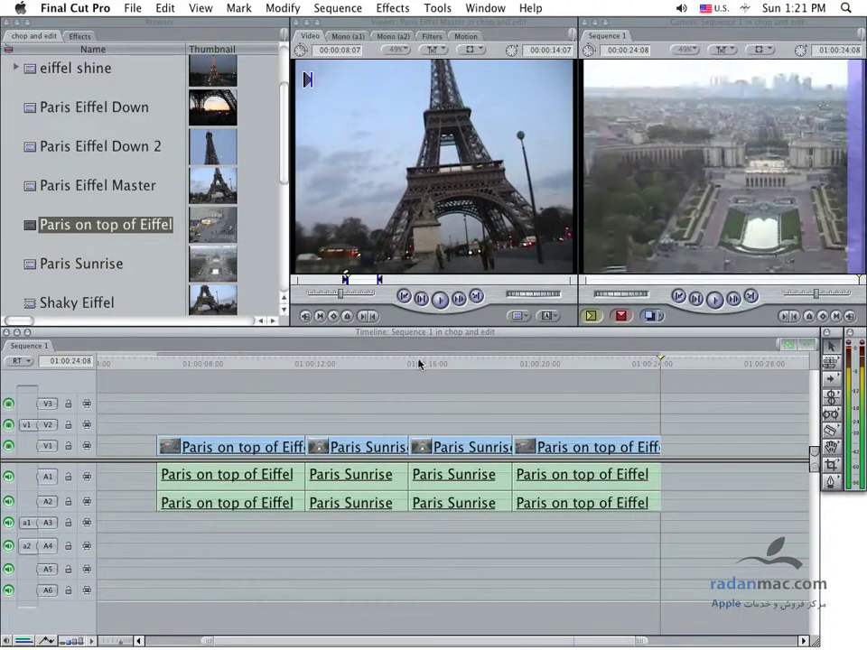
{"action": "left_click", "coordinate": [408, 364]}
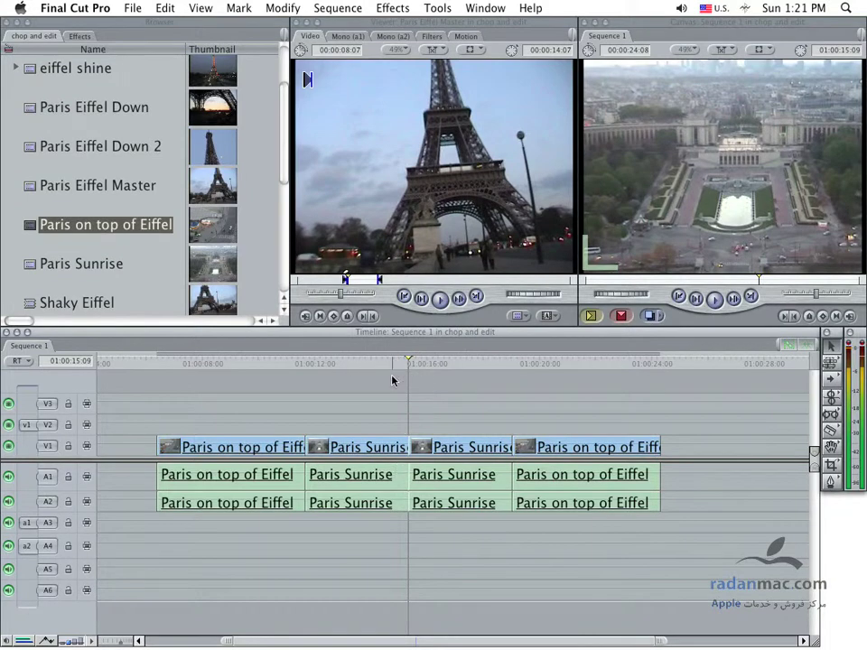
{"action": "left_click_drag", "start_coordinate": [401, 366], "coordinate": [408, 365]}
Step: Open Paris Eiffel Down in the Viewer and append eiffel shine after the last clip
{"action": "double_click", "coordinate": [100, 108]}
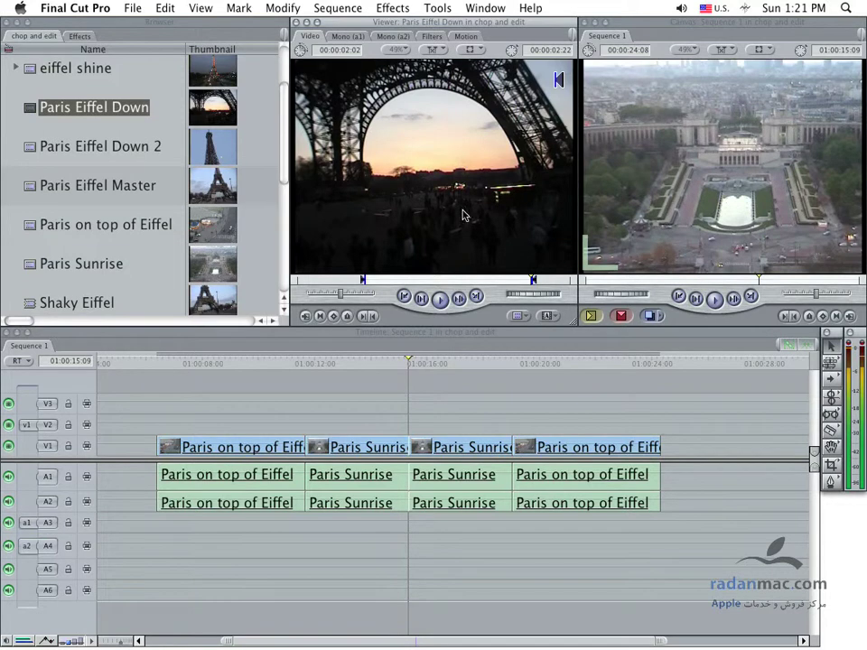
{"action": "left_click_drag", "start_coordinate": [449, 390], "coordinate": [642, 573]}
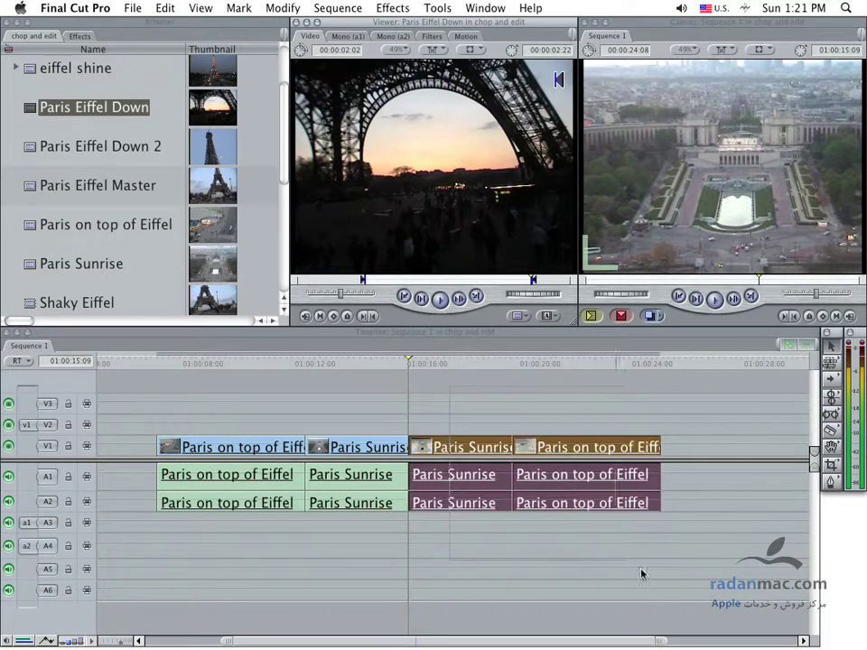
{"action": "left_click", "coordinate": [670, 419]}
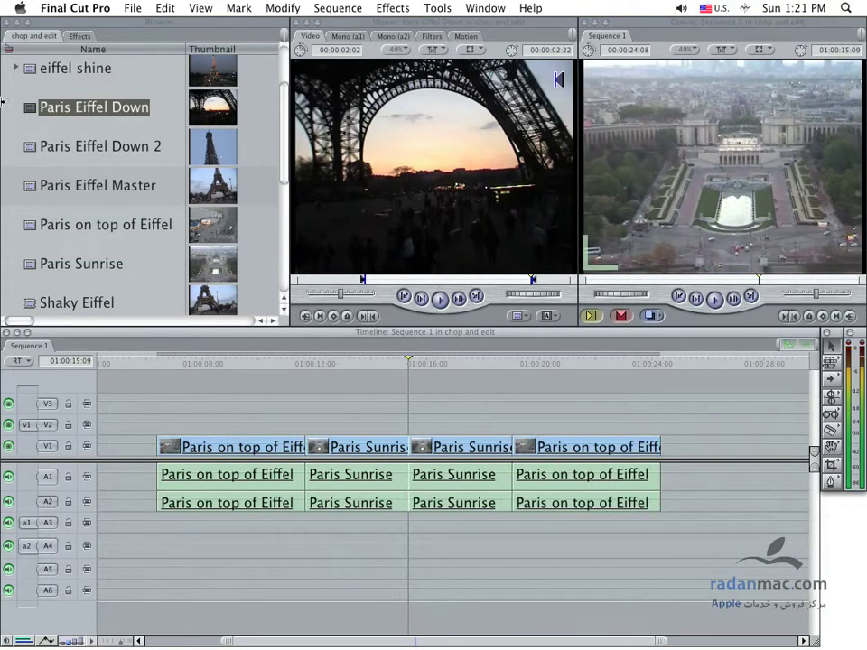
{"action": "left_click", "coordinate": [15, 68]}
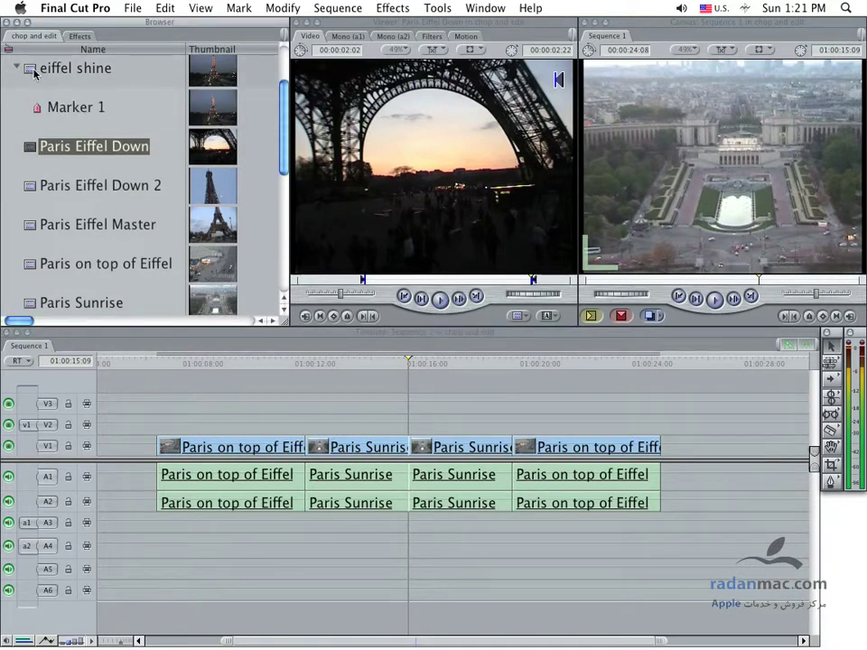
{"action": "left_click_drag", "start_coordinate": [34, 73], "coordinate": [643, 442]}
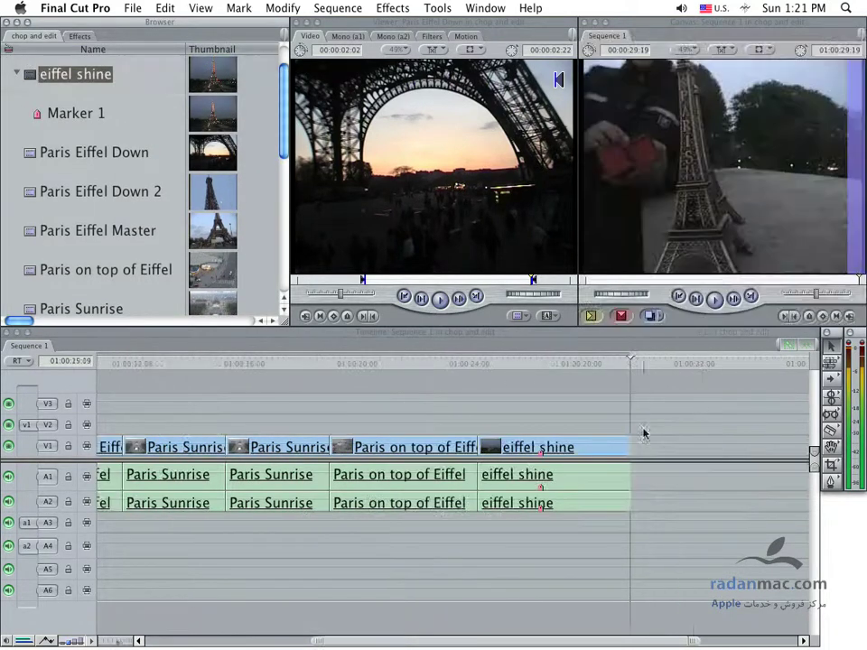
Step: Fit the sequence with Shift-Z, park at 01:00:15:09 and cut in Paris Eiffel Down
{"action": "left_click", "coordinate": [275, 403]}
{"action": "scroll", "coordinate": [538, 425], "scroll_direction": "left", "scroll_amount": 3}
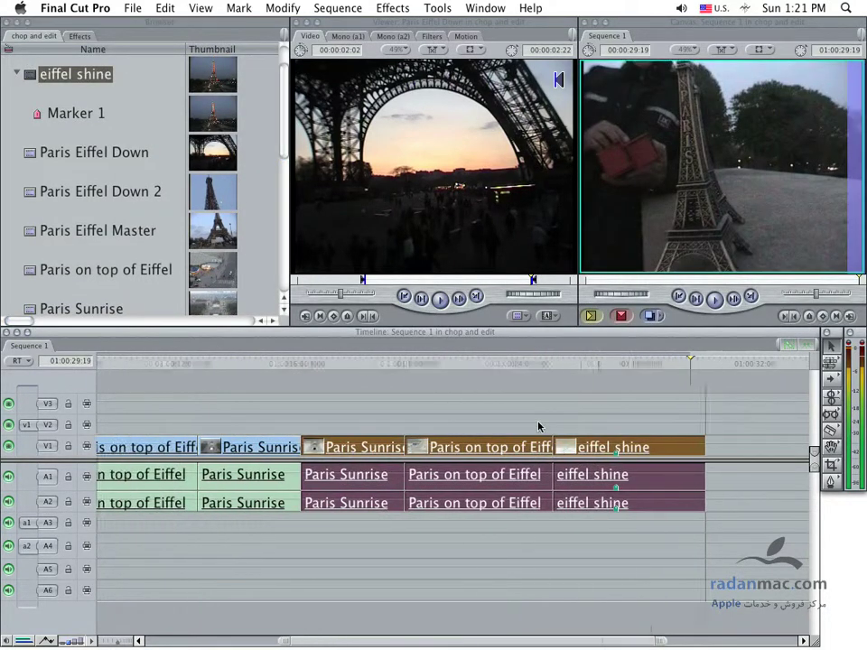
{"action": "key", "text": "shift+z"}
{"action": "left_click", "coordinate": [480, 386]}
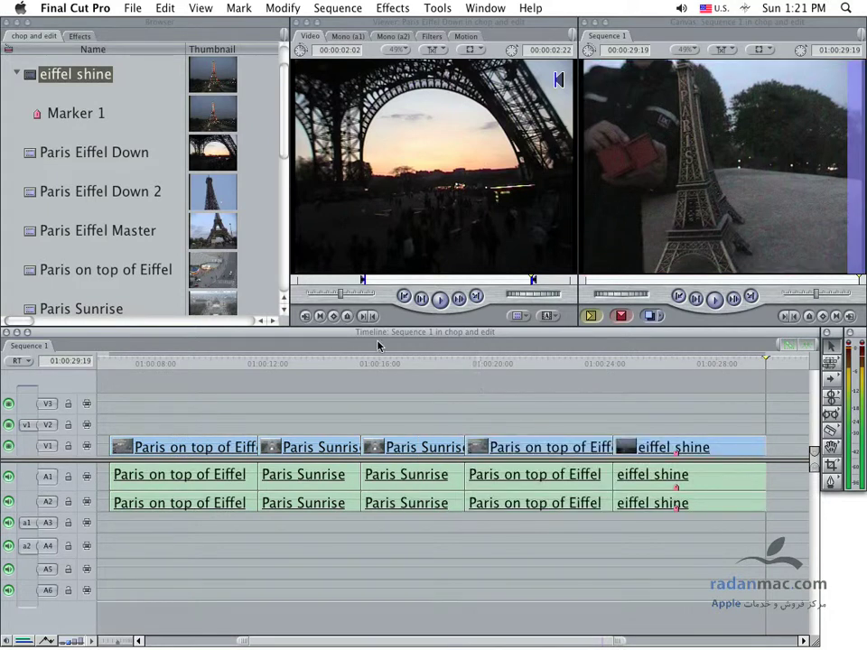
{"action": "left_click_drag", "start_coordinate": [374, 362], "coordinate": [361, 362]}
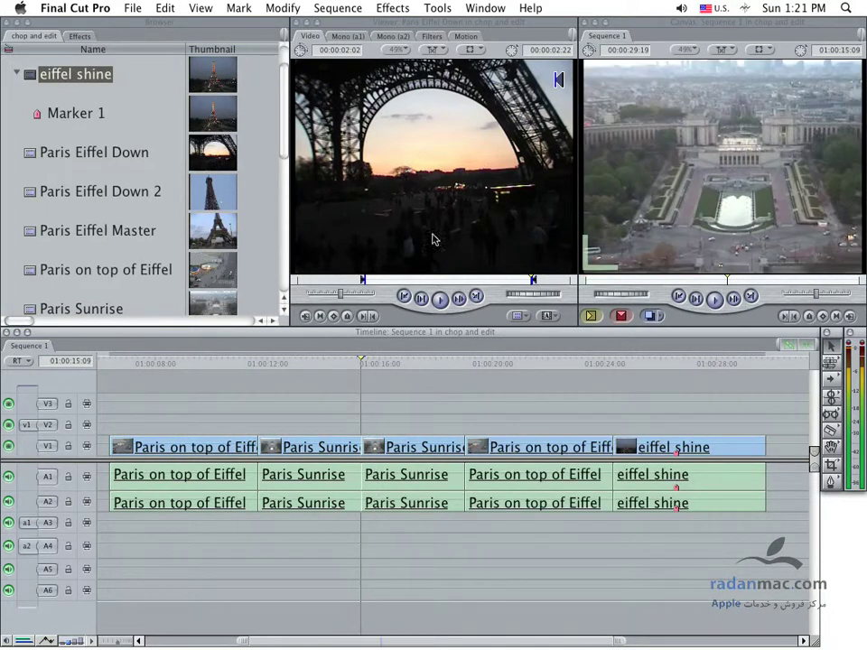
{"action": "left_click_drag", "start_coordinate": [433, 239], "coordinate": [385, 420]}
Step: Push Paris Sunrise and later clips right with Select Track Forward, then undo it
{"action": "key", "text": "t"}
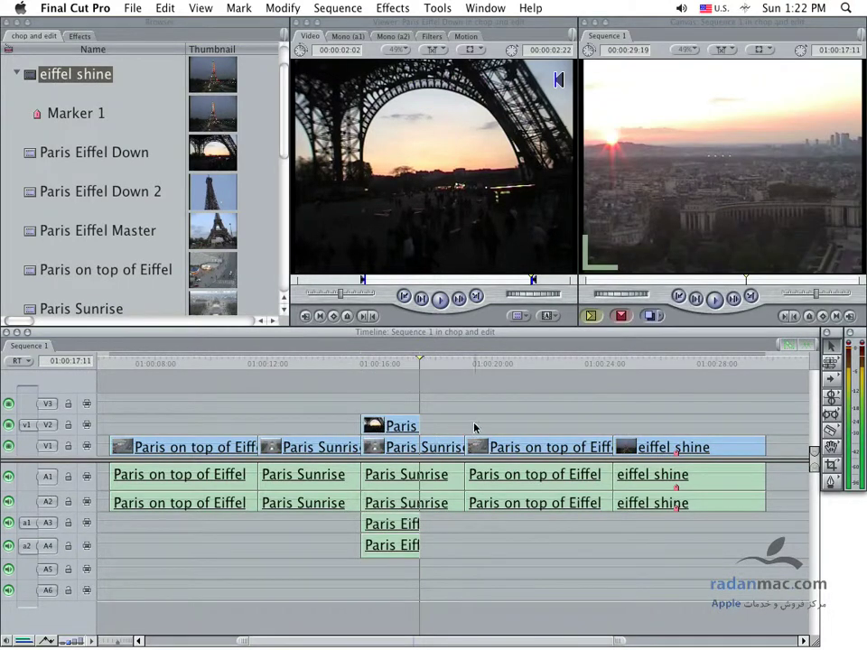
{"action": "left_click", "coordinate": [398, 449]}
{"action": "left_click_drag", "start_coordinate": [398, 449], "coordinate": [453, 412]}
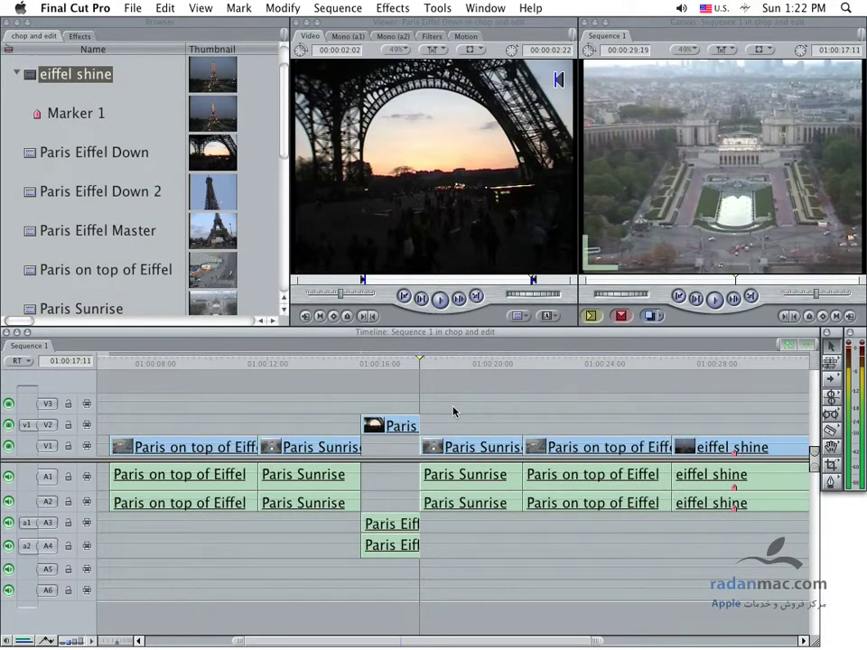
{"action": "key", "text": "super+z"}
{"action": "key", "text": "super+z"}
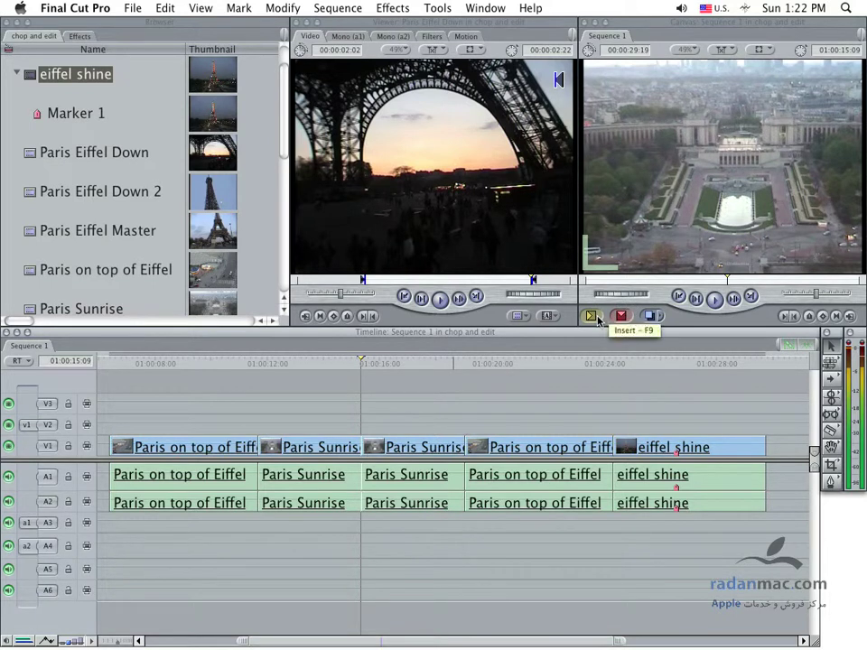
Step: Edit the Viewer clip over the sequence, undo, re-edit it onto V2, then delete that overlay
{"action": "left_click_drag", "start_coordinate": [404, 199], "coordinate": [741, 88]}
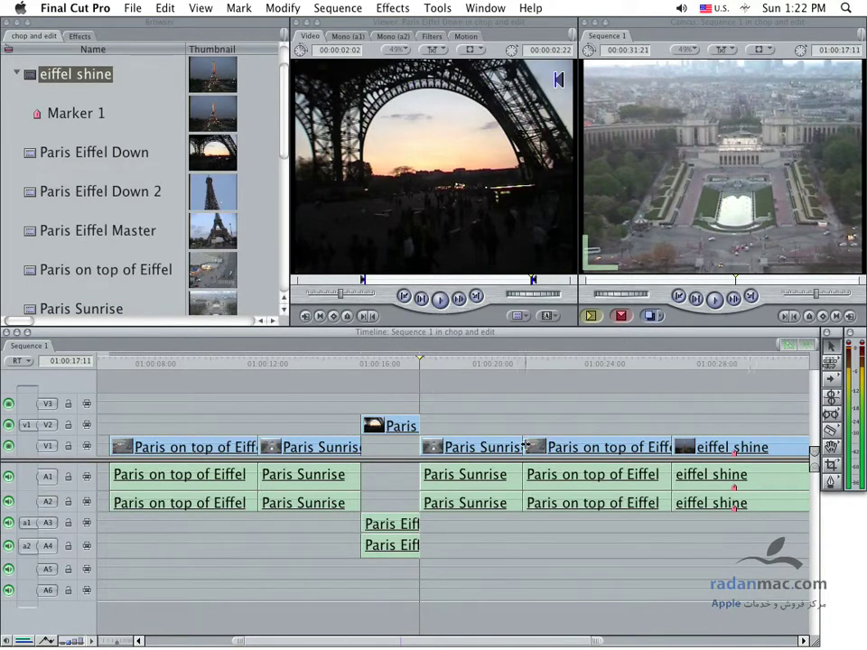
{"action": "key", "text": "super+z"}
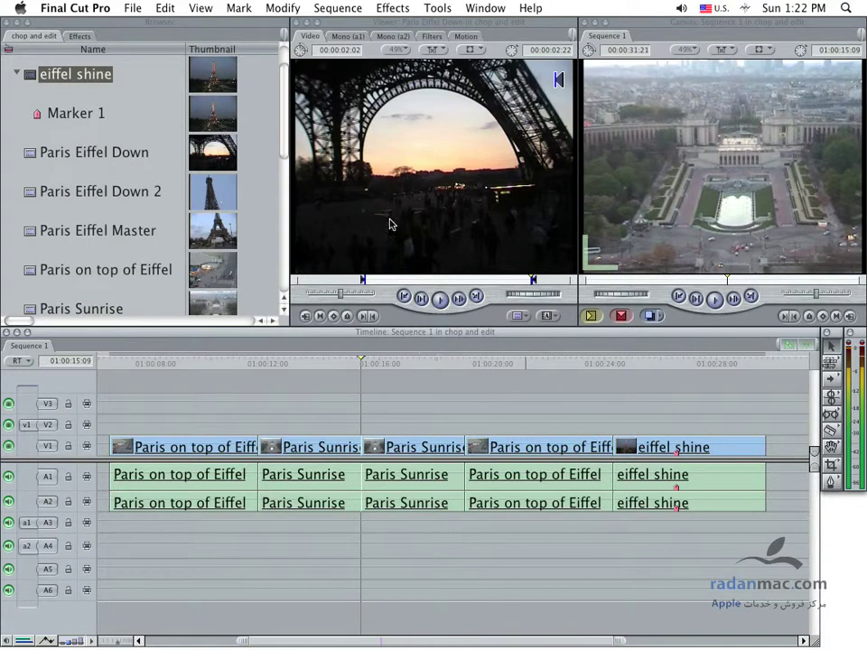
{"action": "mouse_move", "coordinate": [403, 225]}
{"action": "left_mouse_down"}
{"action": "mouse_move", "coordinate": [747, 170]}
{"action": "mouse_move", "coordinate": [390, 426]}
{"action": "left_mouse_up"}
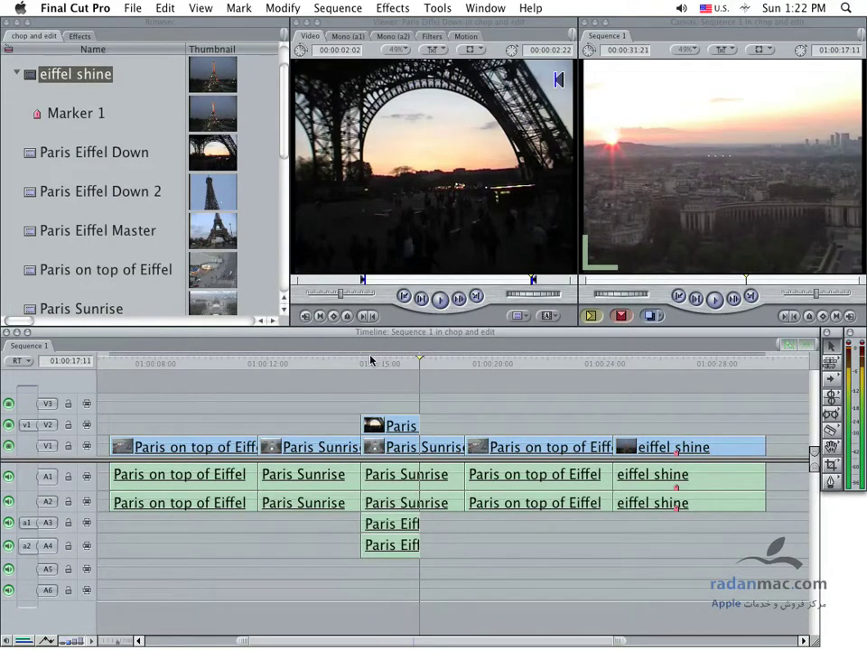
{"action": "left_click", "coordinate": [333, 364]}
{"action": "left_click", "coordinate": [399, 426]}
{"action": "key", "text": "Delete"}
Step: Play back the sequence, return to the edit point and open its Paris Sunrise clip
{"action": "key", "text": "space"}
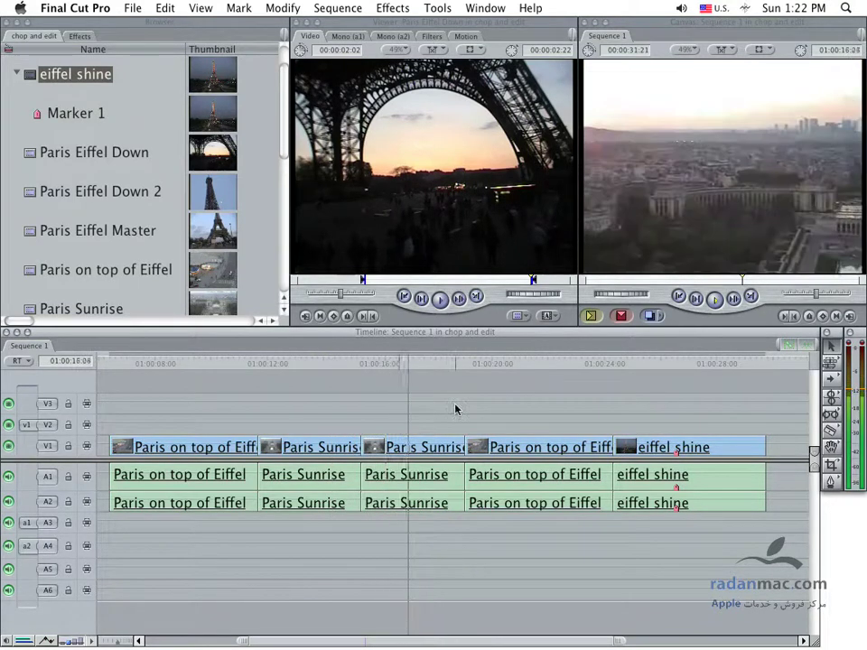
{"action": "key", "text": "space"}
{"action": "mouse_move", "coordinate": [415, 203]}
{"action": "left_mouse_down"}
{"action": "mouse_move", "coordinate": [411, 194]}
{"action": "mouse_move", "coordinate": [404, 406]}
{"action": "left_mouse_up"}
{"action": "key", "text": "Up"}
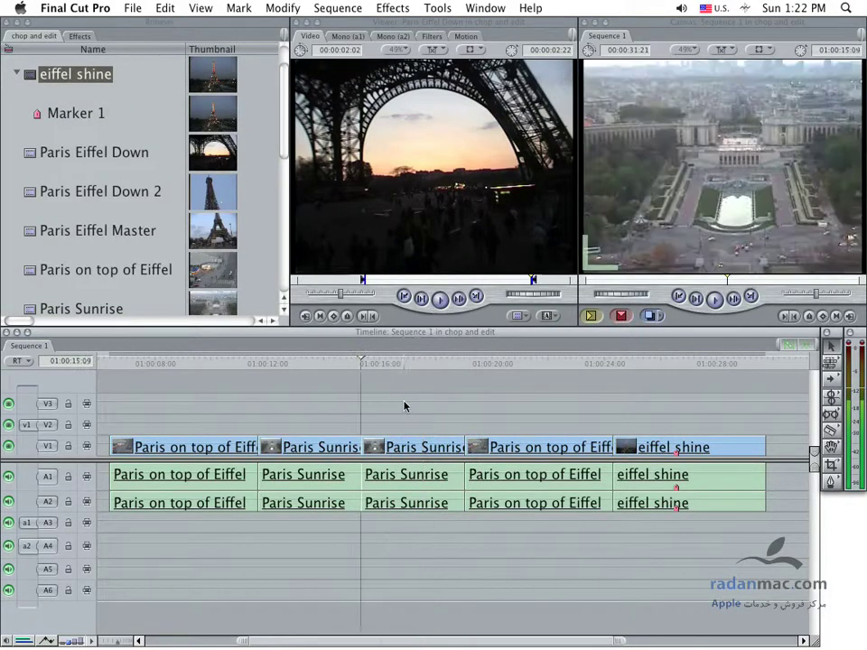
{"action": "key", "text": "Return"}
Step: Load eiffel shine in the Viewer and superimpose it over the sequence at 01:00:15:09
{"action": "left_click", "coordinate": [405, 403]}
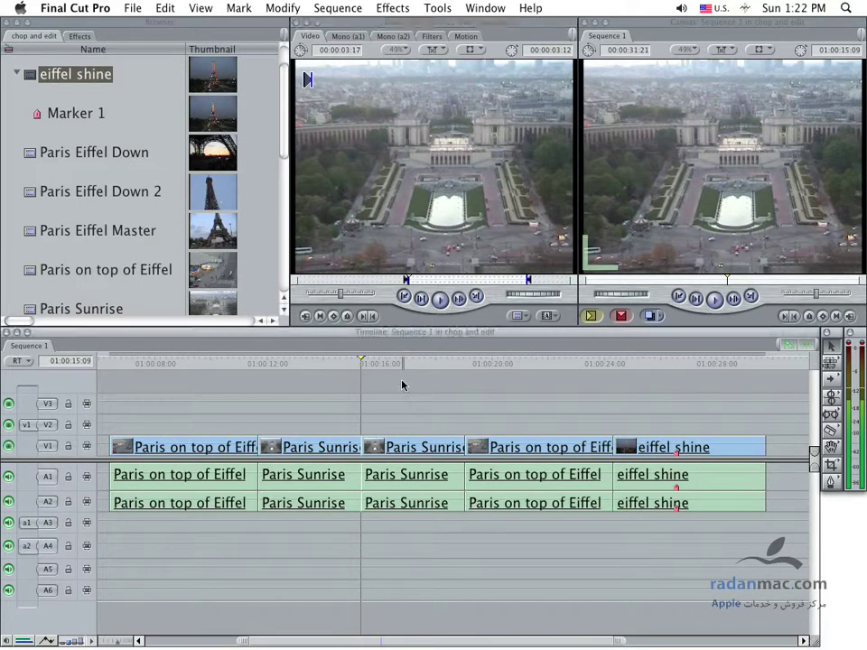
{"action": "left_click", "coordinate": [76, 76]}
{"action": "double_click", "coordinate": [30, 74]}
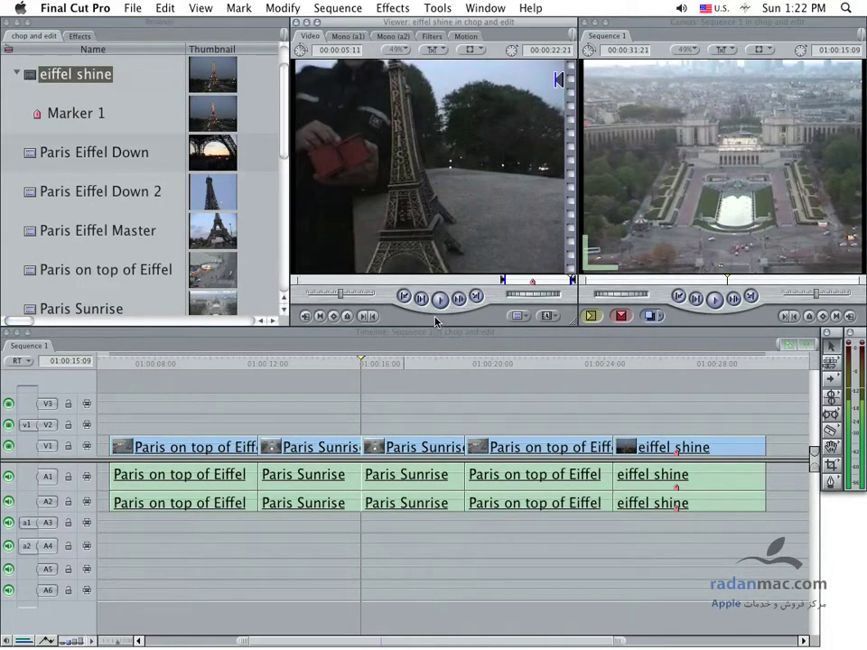
{"action": "left_click", "coordinate": [370, 364]}
{"action": "left_click_drag", "start_coordinate": [373, 370], "coordinate": [361, 370]}
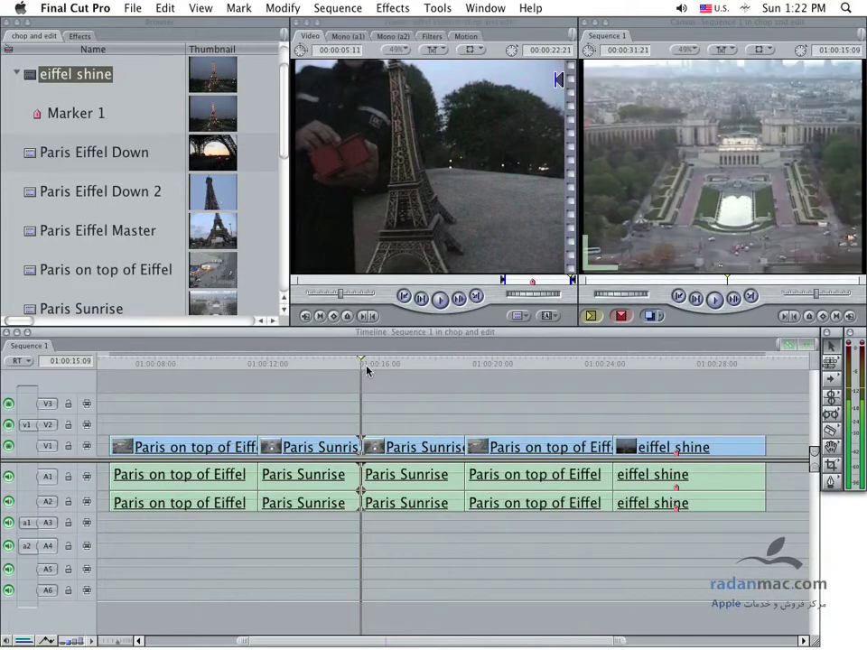
{"action": "mouse_move", "coordinate": [397, 207]}
{"action": "left_mouse_down"}
{"action": "mouse_move", "coordinate": [756, 151]}
{"action": "mouse_move", "coordinate": [740, 149]}
{"action": "left_mouse_up"}
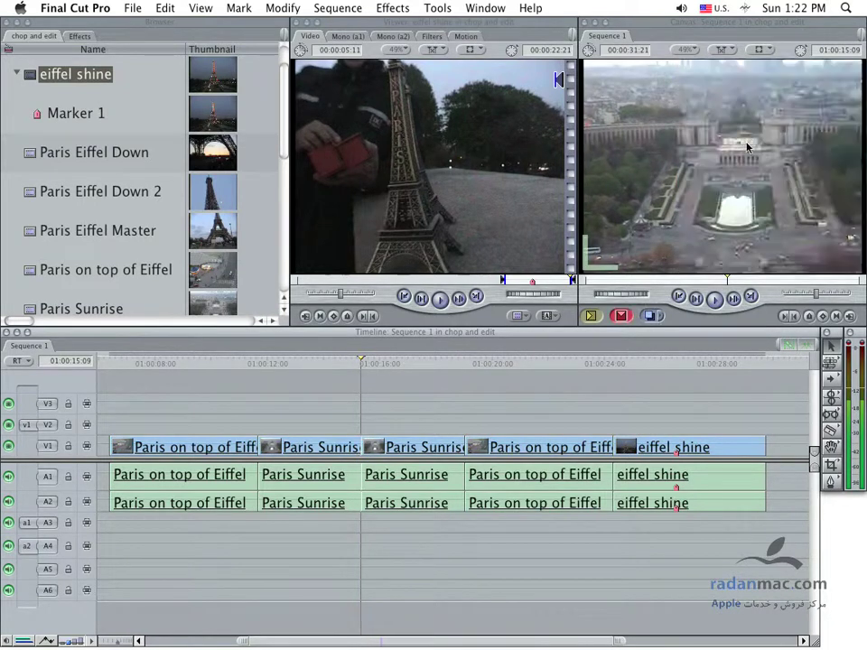
Step: Play back the new edit, delete the eiffel shine overlay, then undo that deletion
{"action": "left_click", "coordinate": [339, 364]}
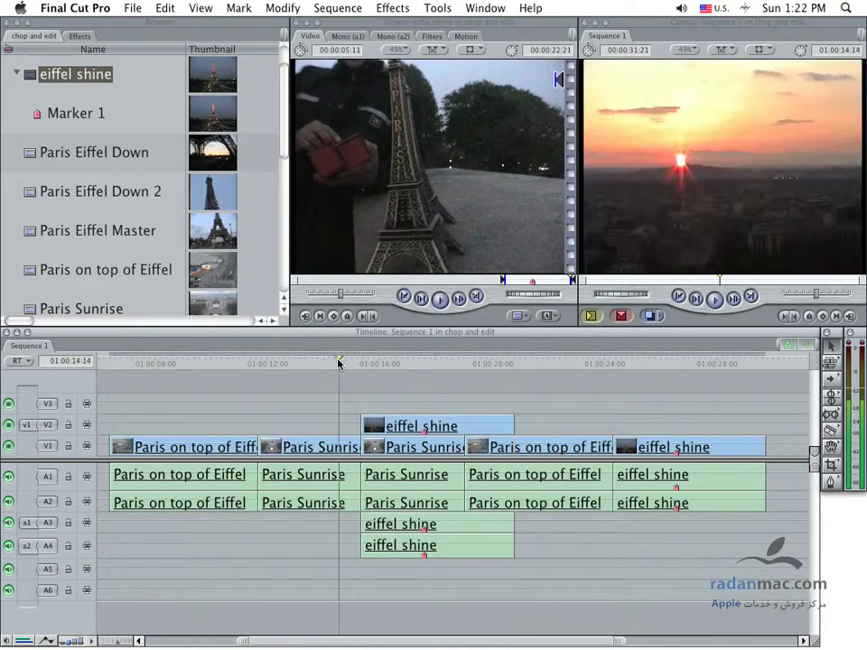
{"action": "key", "text": "space"}
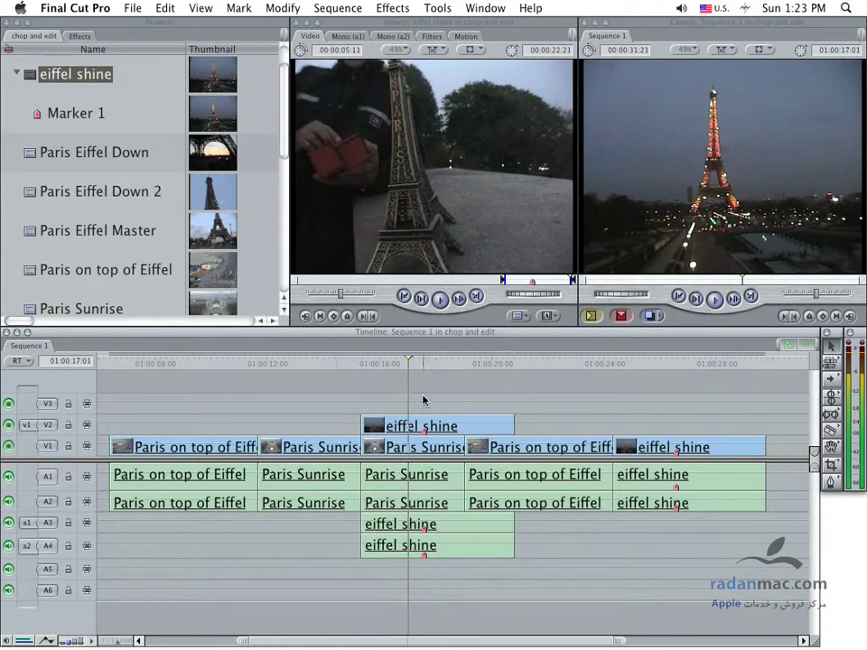
{"action": "left_click", "coordinate": [466, 426]}
{"action": "key", "text": "Delete"}
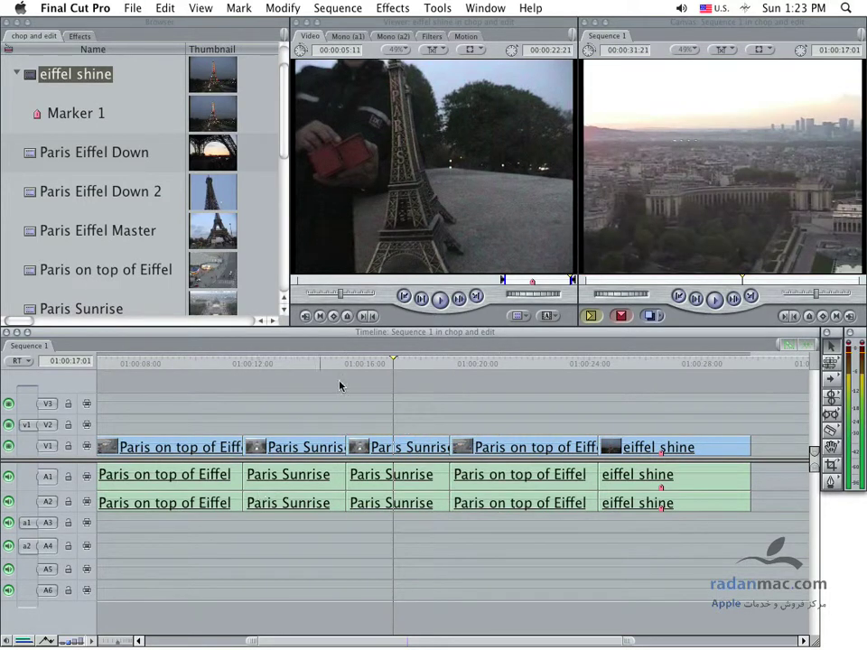
{"action": "key", "text": "super+z"}
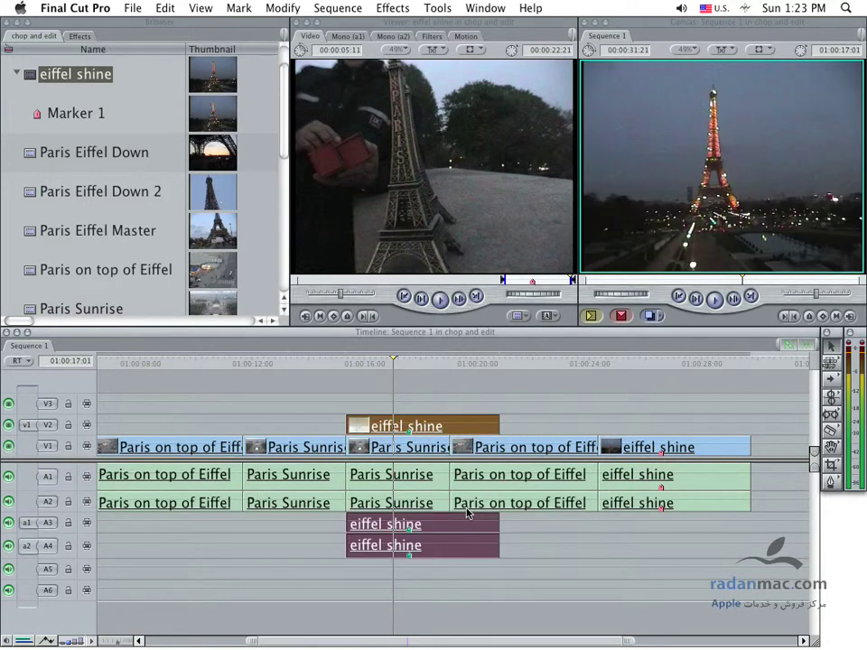
Step: Trim both ends of eiffel shine to about 00:00:03:17 and select the Paris Sunrise beneath
{"action": "mouse_move", "coordinate": [499, 427]}
{"action": "left_mouse_down"}
{"action": "mouse_move", "coordinate": [440, 424]}
{"action": "mouse_move", "coordinate": [448, 423]}
{"action": "left_mouse_up"}
{"action": "mouse_move", "coordinate": [347, 425]}
{"action": "left_mouse_down"}
{"action": "mouse_move", "coordinate": [328, 423]}
{"action": "mouse_move", "coordinate": [348, 424]}
{"action": "left_mouse_up"}
{"action": "left_click", "coordinate": [426, 445]}
Step: Delete the V1 Paris Sunrise clip, drop eiffel shine into the gap, and scrub through it
{"action": "key", "text": "Delete"}
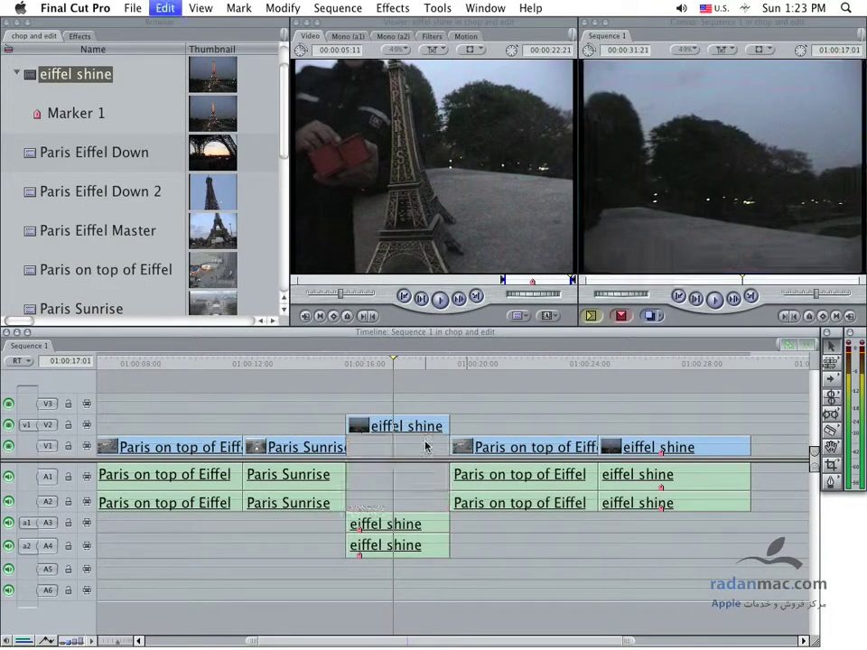
{"action": "left_click_drag", "start_coordinate": [433, 426], "coordinate": [430, 444]}
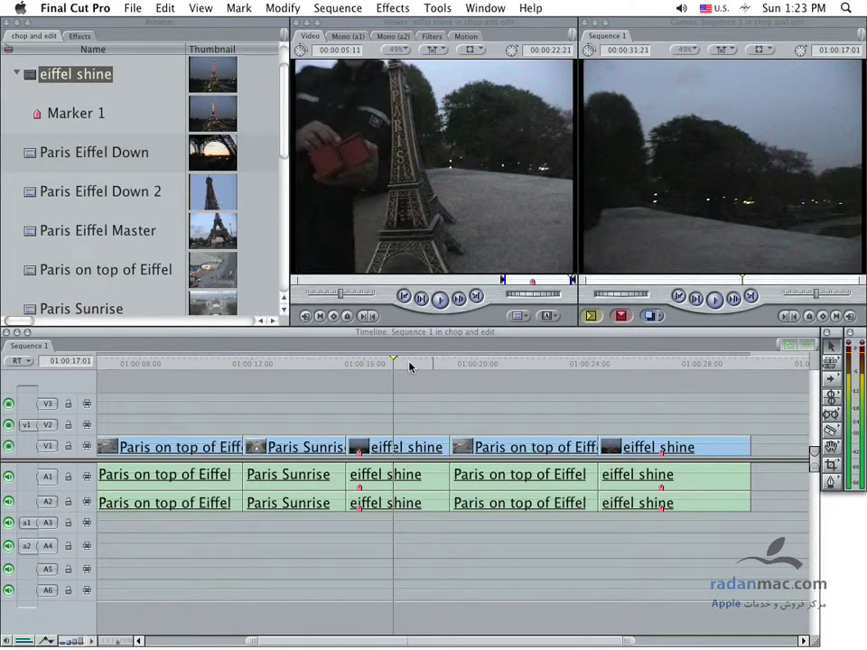
{"action": "left_click_drag", "start_coordinate": [409, 366], "coordinate": [376, 366]}
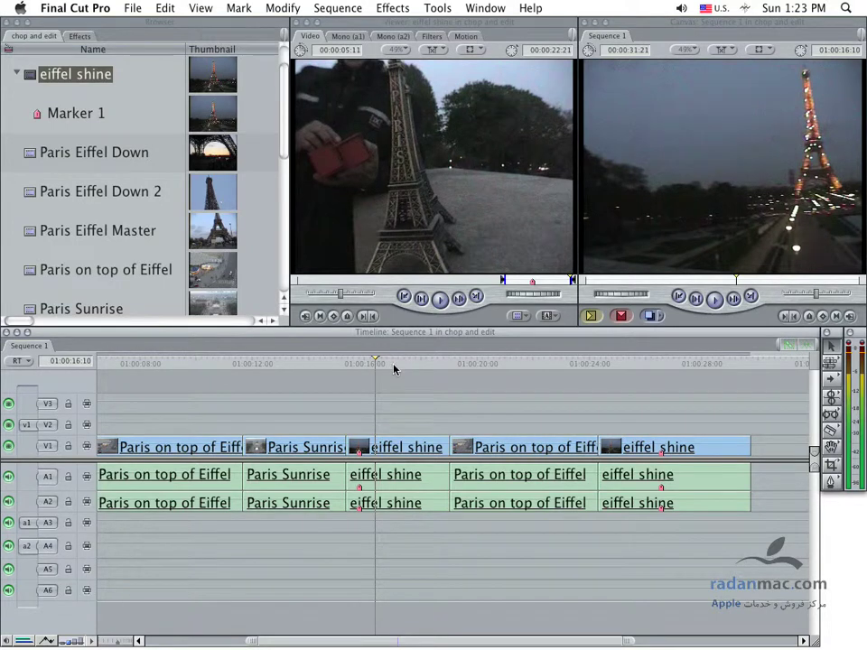
{"action": "left_click_drag", "start_coordinate": [376, 366], "coordinate": [397, 368]}
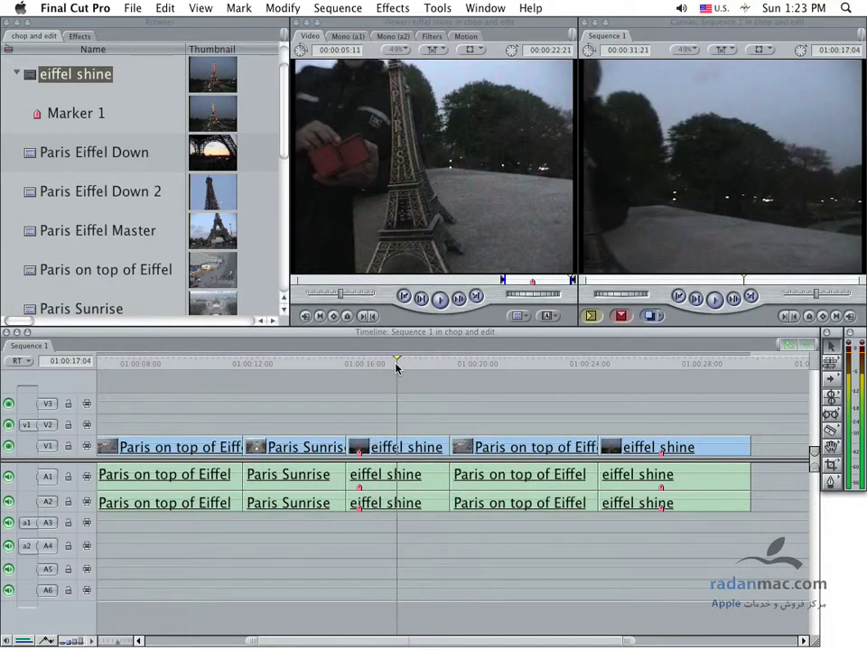